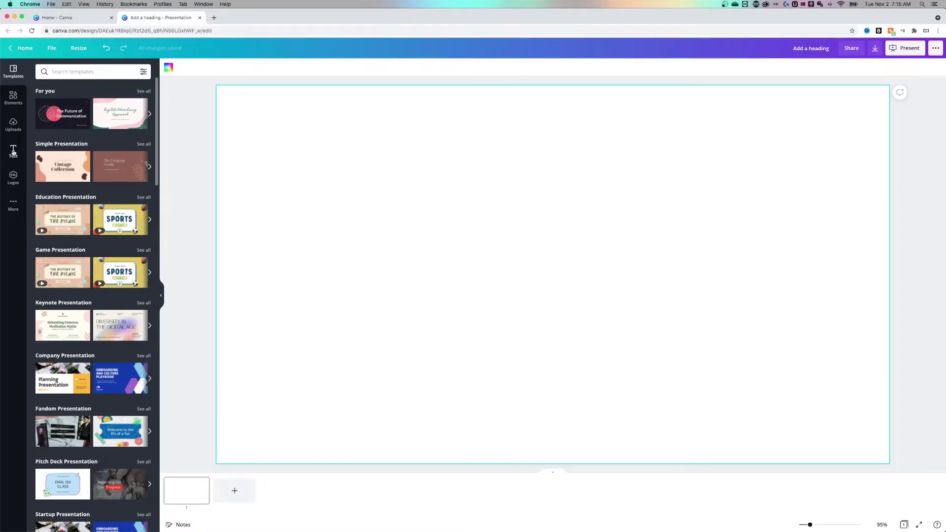
Show Canva's text panel with its heading, subheading and body text presets.
{"action": "left_click", "coordinate": [13, 152]}
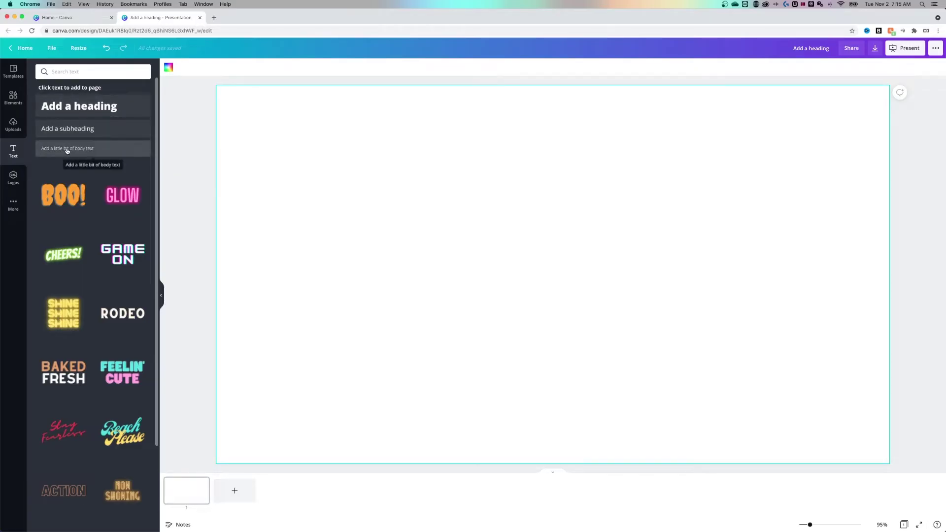
Add a heading, subheading and body text box, and move the heading up and left.
{"action": "left_click", "coordinate": [83, 108]}
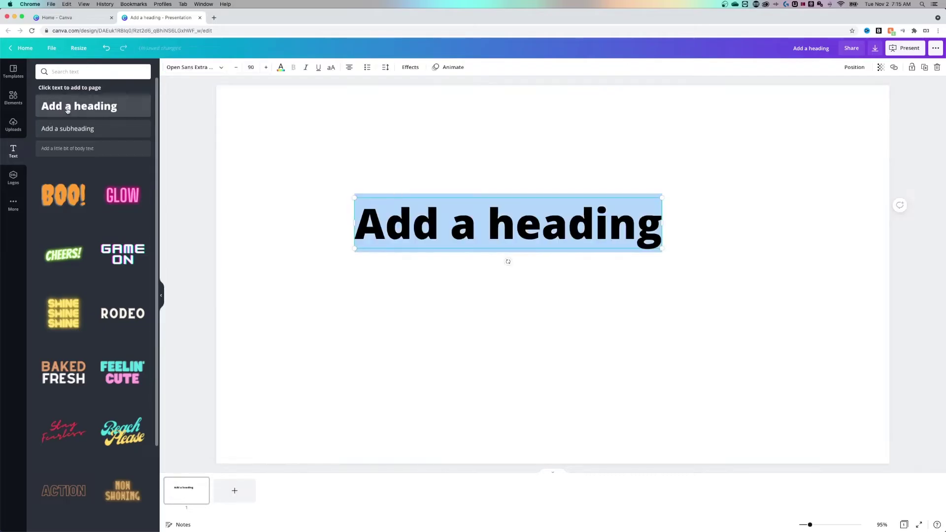
{"action": "left_click", "coordinate": [67, 129]}
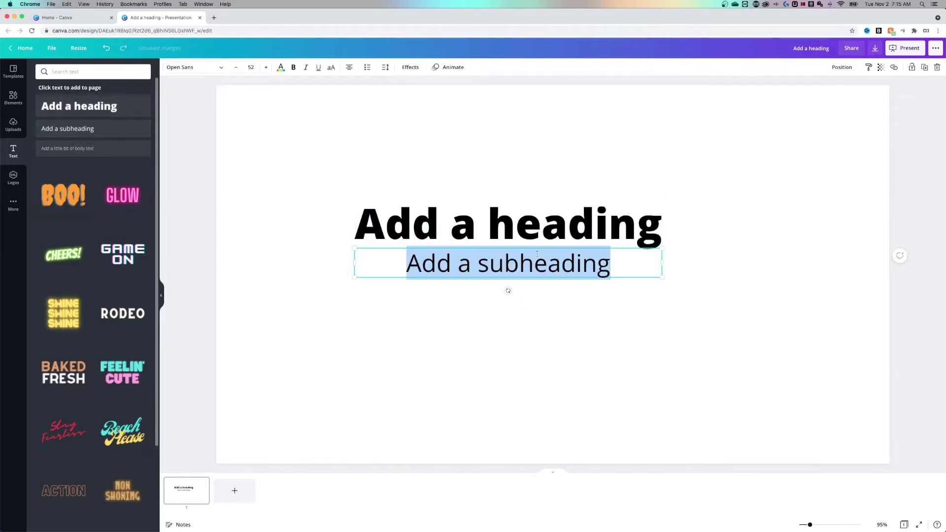
{"action": "left_click", "coordinate": [89, 150]}
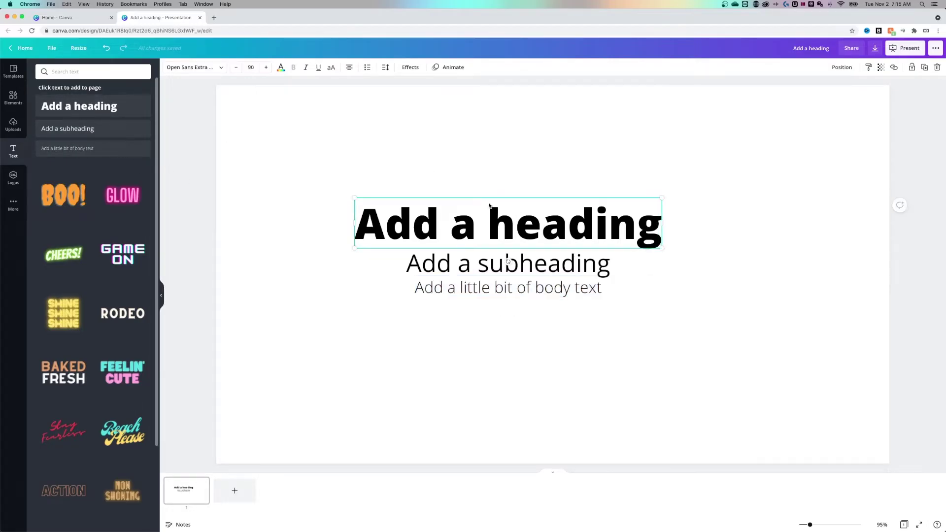
{"action": "left_click_drag", "start_coordinate": [490, 207], "coordinate": [415, 177]}
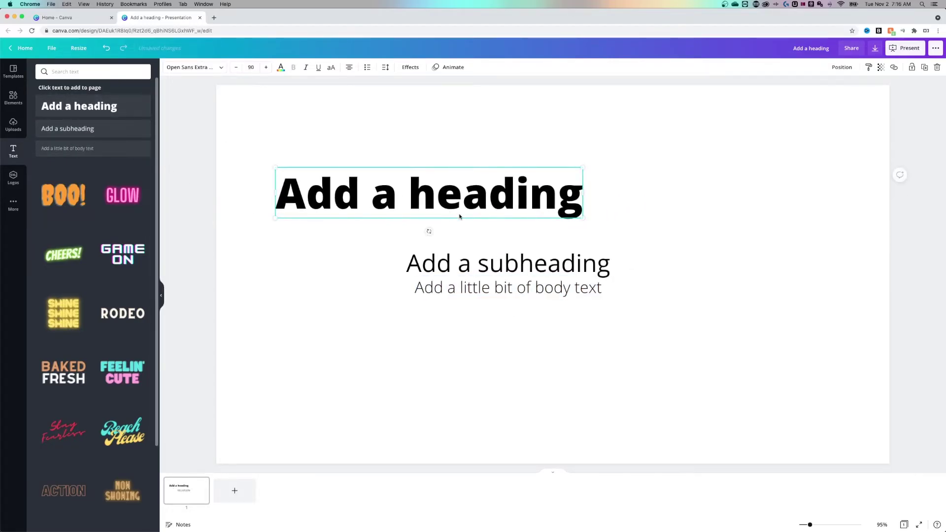
{"action": "left_click", "coordinate": [493, 290]}
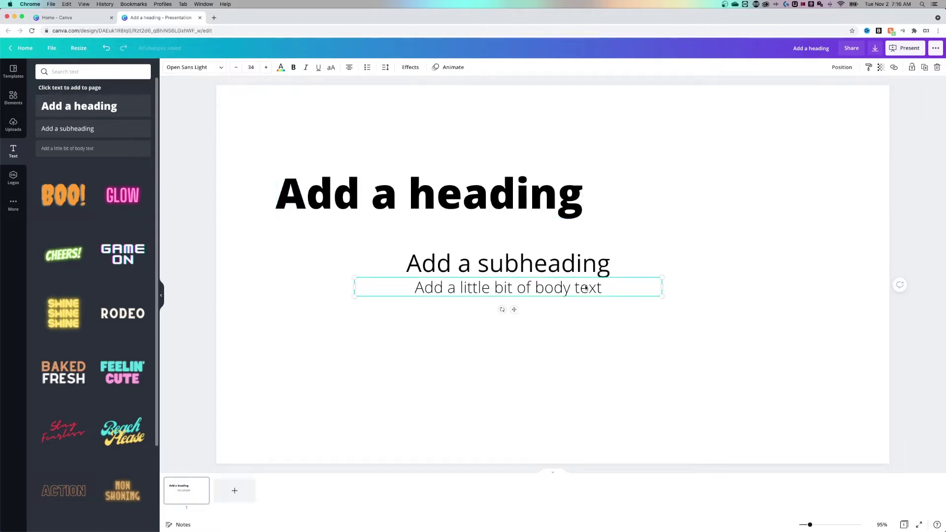
{"action": "left_click", "coordinate": [356, 197]}
Try Anton on the heading, then keep it in Open Sans Extra Bold.
{"action": "left_click", "coordinate": [357, 197]}
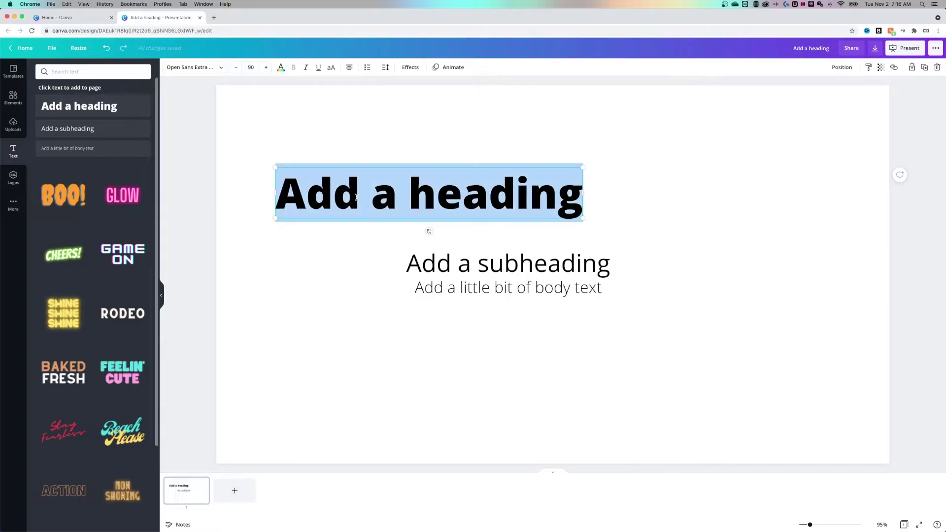
{"action": "left_click", "coordinate": [329, 181]}
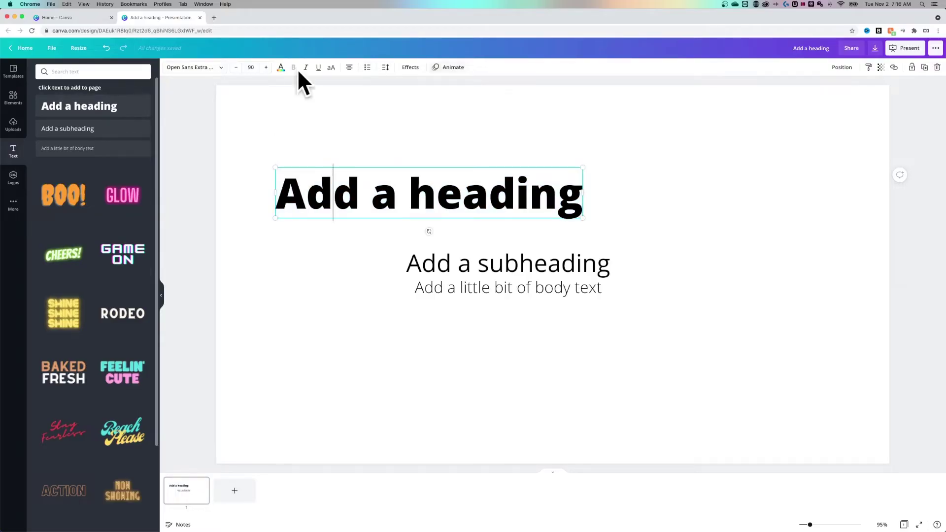
{"action": "left_click", "coordinate": [194, 67]}
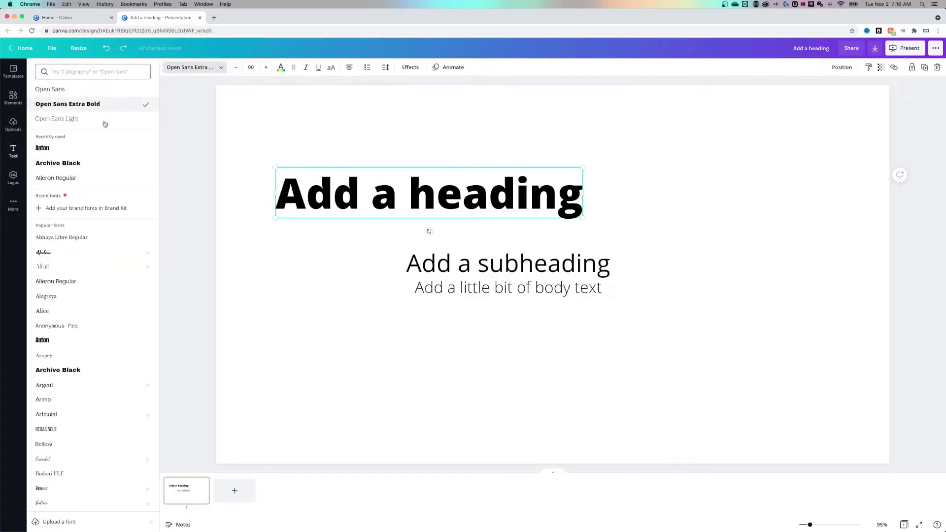
{"action": "left_click", "coordinate": [74, 149]}
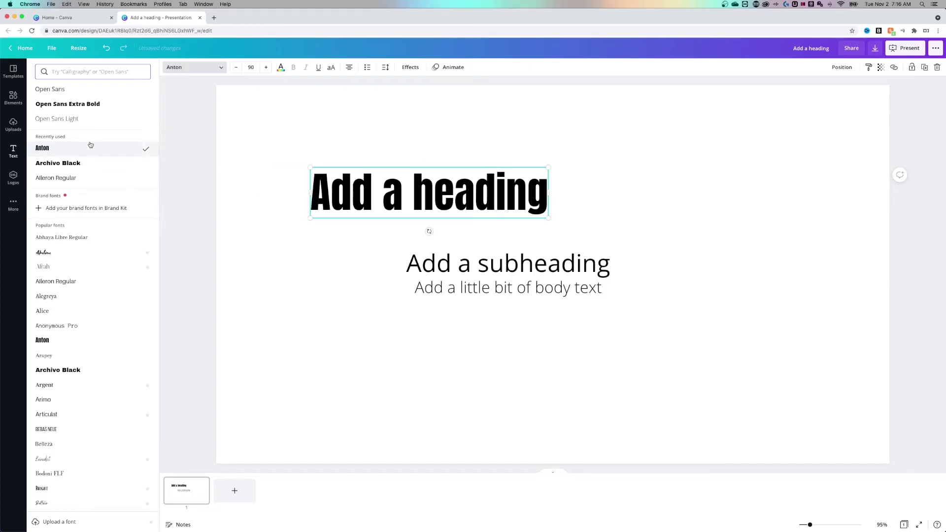
{"action": "left_click", "coordinate": [97, 106]}
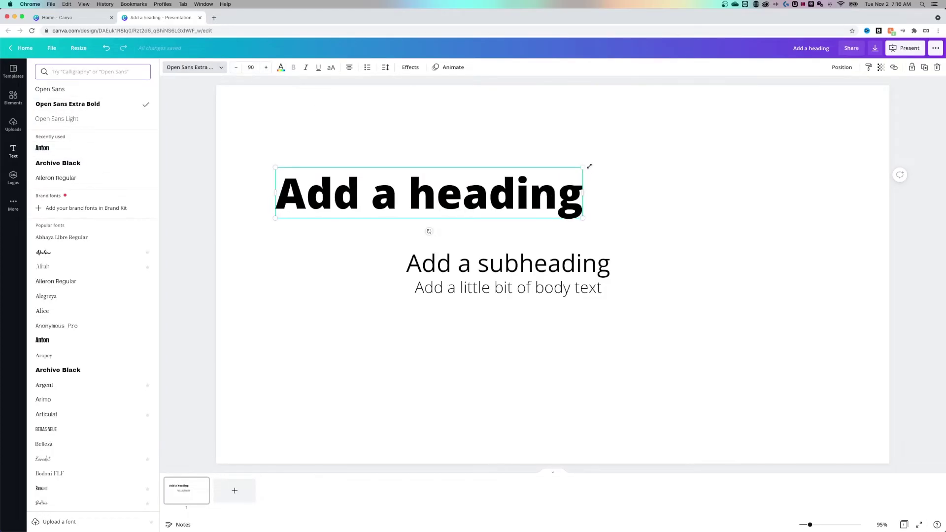
Resize the heading to size 103 and colour it red.
{"action": "left_click_drag", "start_coordinate": [589, 166], "coordinate": [755, 139]}
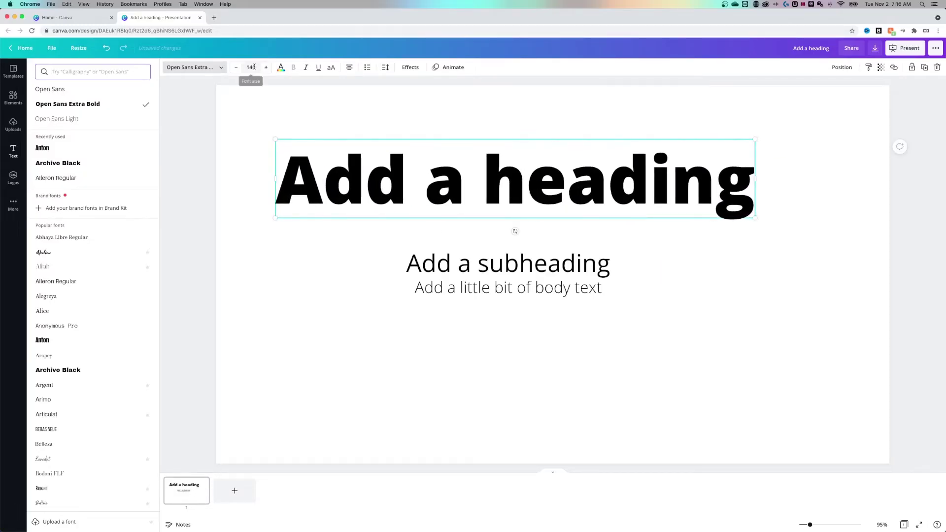
{"action": "left_click_drag", "start_coordinate": [755, 219], "coordinate": [627, 197]}
{"action": "left_click", "coordinate": [281, 67]}
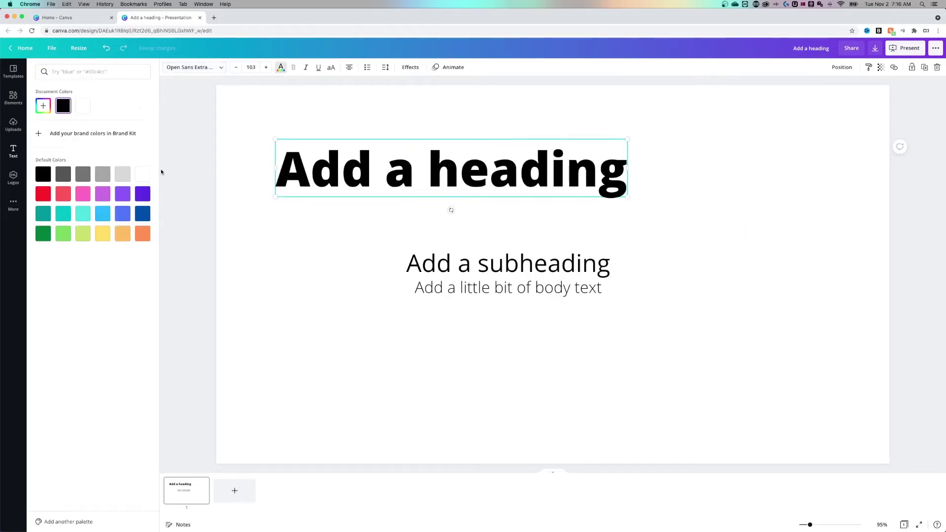
{"action": "left_click", "coordinate": [43, 194]}
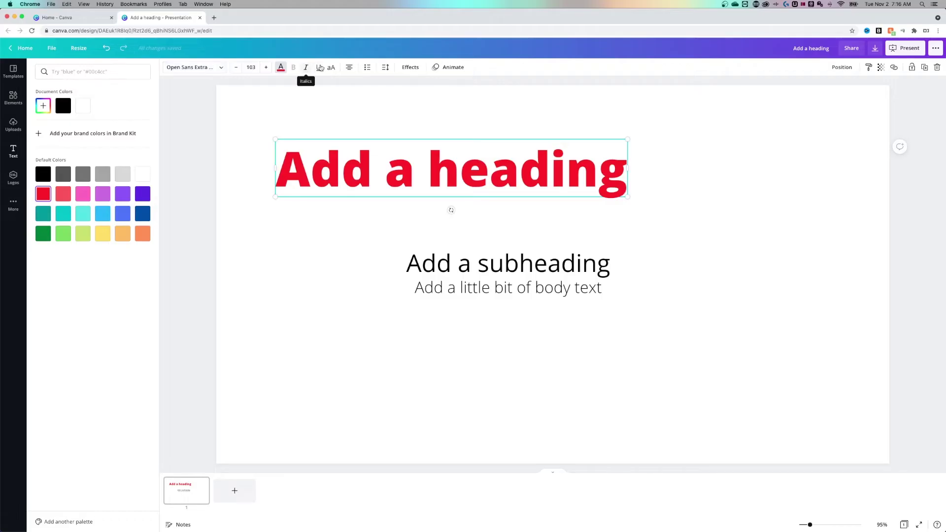
Try the heading's capitals, alignment and spacing options, leaving its letter case normal.
{"action": "left_click", "coordinate": [331, 68]}
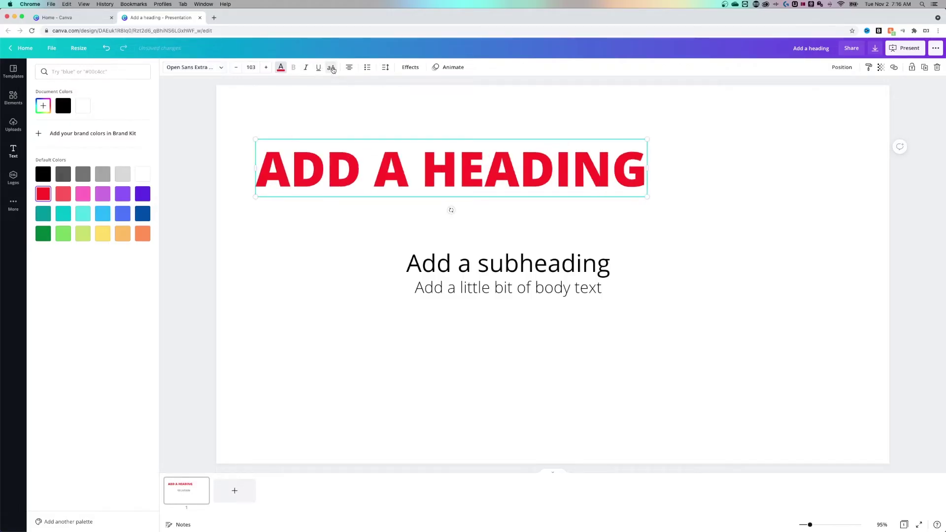
{"action": "left_click", "coordinate": [333, 70]}
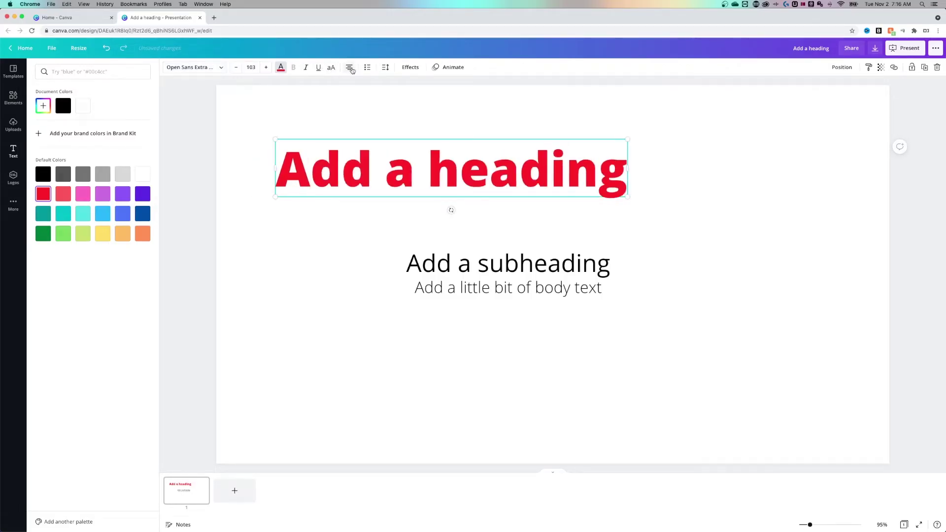
{"action": "left_click", "coordinate": [351, 69]}
{"action": "left_click", "coordinate": [385, 69]}
{"action": "left_click", "coordinate": [385, 69]}
{"action": "left_click", "coordinate": [483, 286]}
Move the body text up, change it to 'and you're adding text out here', and wrap it onto two lines.
{"action": "left_click_drag", "start_coordinate": [468, 286], "coordinate": [389, 222]}
{"action": "double_click", "coordinate": [413, 227]}
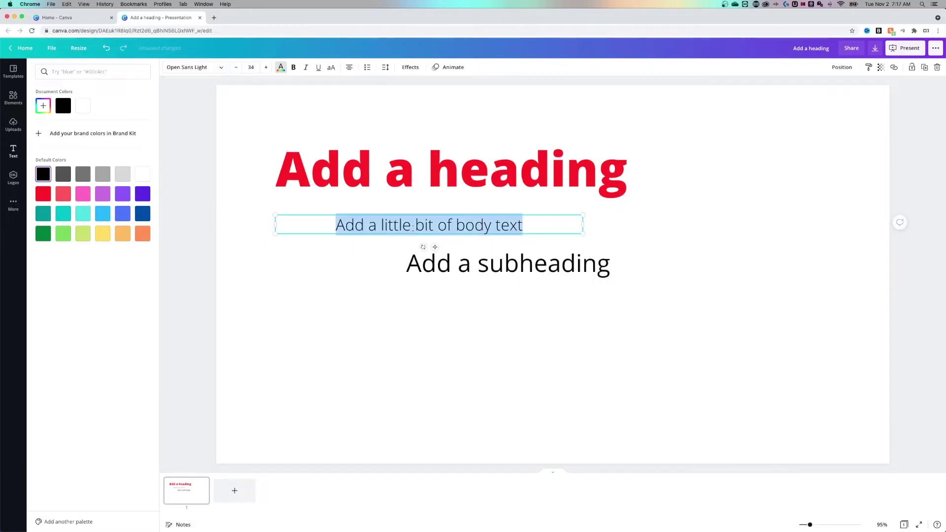
{"action": "type", "text": "and you're a"}
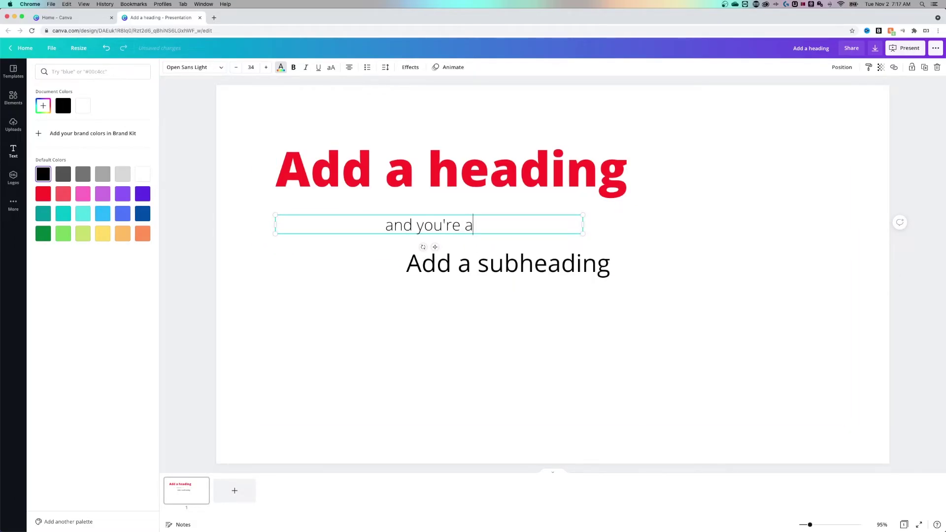
{"action": "type", "text": "dding text out here"}
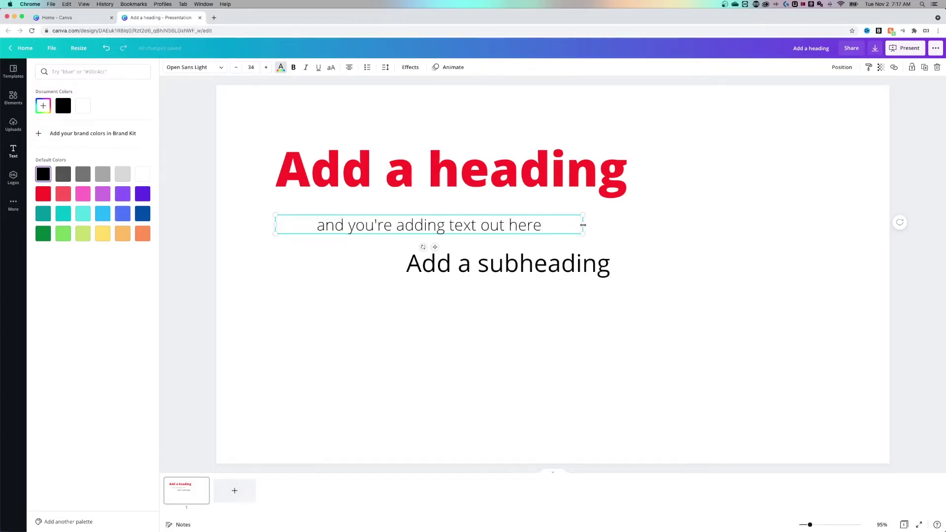
{"action": "left_click_drag", "start_coordinate": [585, 224], "coordinate": [344, 261]}
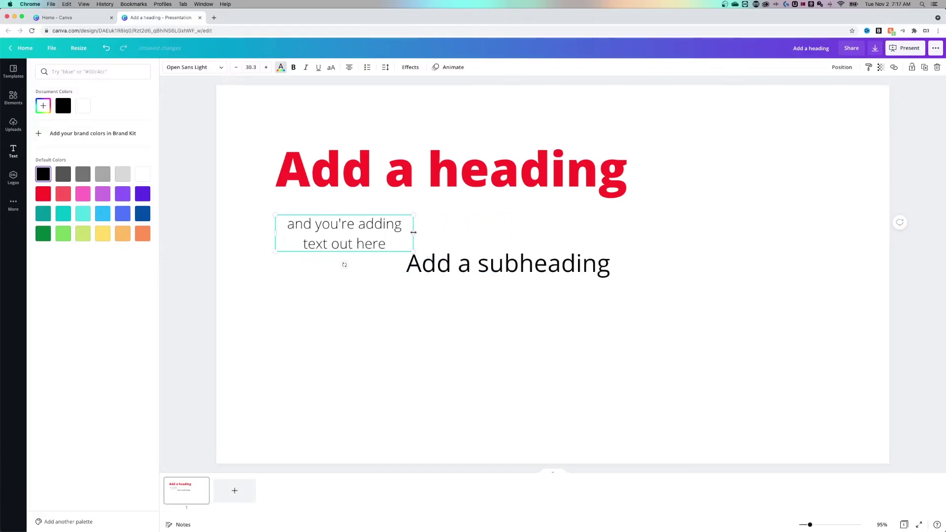
{"action": "mouse_move", "coordinate": [412, 233]}
{"action": "left_mouse_down"}
{"action": "mouse_move", "coordinate": [507, 232]}
{"action": "mouse_move", "coordinate": [297, 237]}
{"action": "mouse_move", "coordinate": [496, 235]}
{"action": "mouse_move", "coordinate": [389, 232]}
{"action": "mouse_move", "coordinate": [433, 232]}
{"action": "mouse_move", "coordinate": [423, 232]}
{"action": "left_mouse_up"}
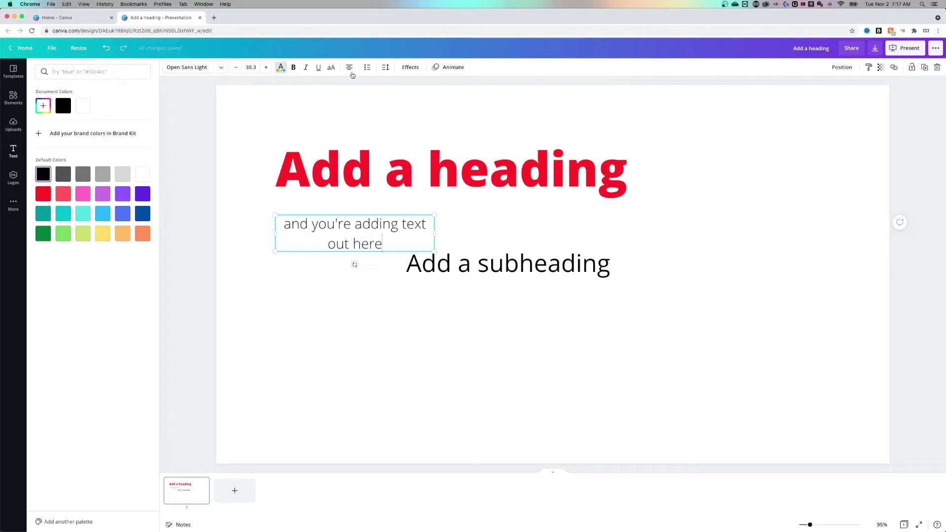
Cycle through the alignment options, ending with the body text left-aligned.
{"action": "left_click", "coordinate": [349, 68]}
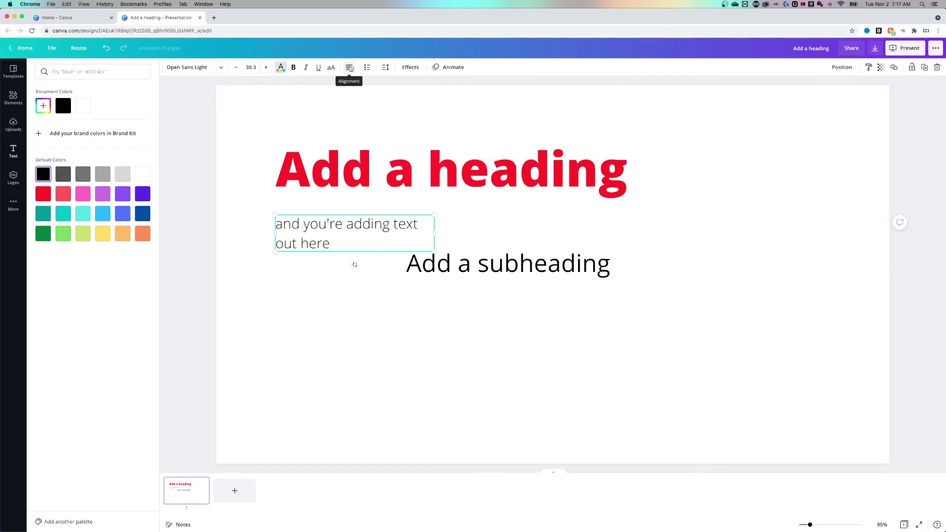
{"action": "left_click", "coordinate": [350, 69]}
{"action": "left_click", "coordinate": [351, 70]}
{"action": "left_click", "coordinate": [351, 69]}
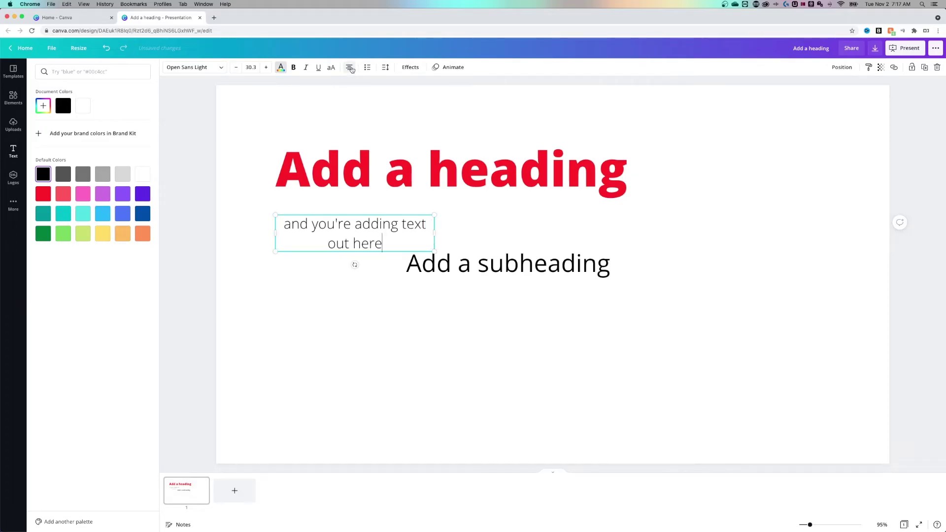
{"action": "left_click", "coordinate": [350, 68]}
{"action": "left_click", "coordinate": [385, 68]}
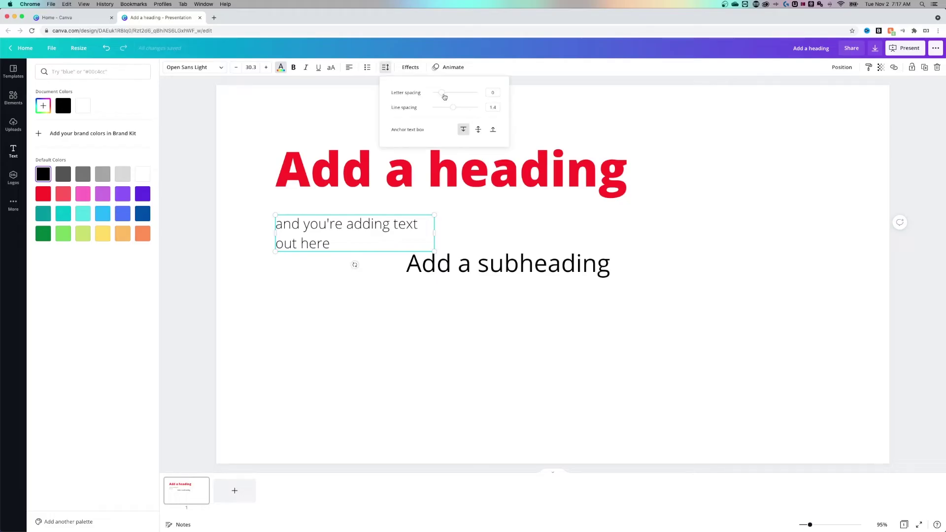
Give the body text letter spacing 59, line spacing 1.63 and bottom anchoring, below the subheading.
{"action": "left_click_drag", "start_coordinate": [443, 96], "coordinate": [456, 110]}
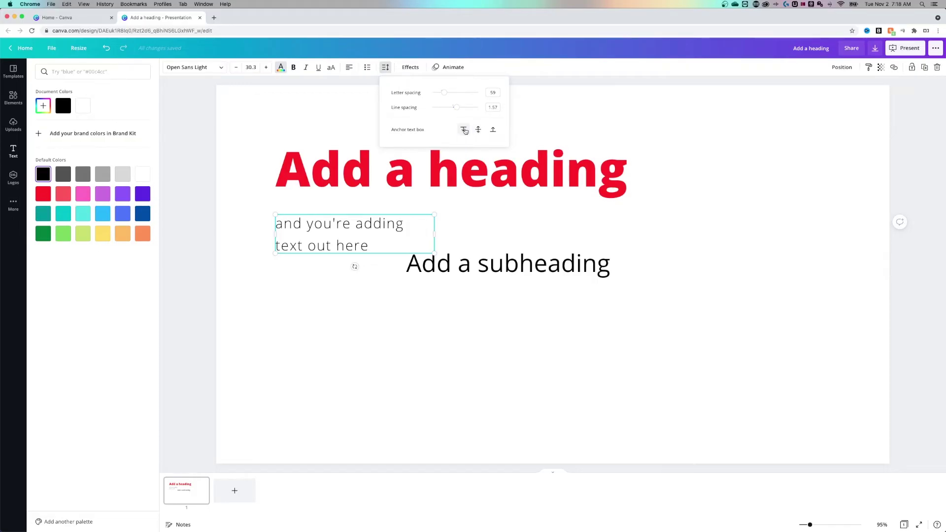
{"action": "left_click", "coordinate": [477, 129]}
{"action": "mouse_move", "coordinate": [456, 108]}
{"action": "left_mouse_down"}
{"action": "mouse_move", "coordinate": [448, 108]}
{"action": "mouse_move", "coordinate": [456, 107]}
{"action": "left_mouse_up"}
{"action": "left_click", "coordinate": [493, 131]}
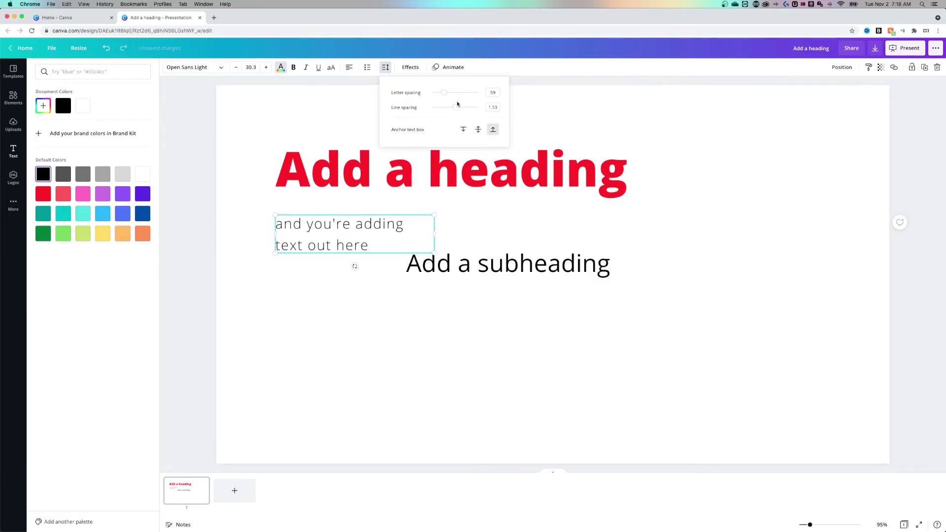
{"action": "left_click_drag", "start_coordinate": [457, 109], "coordinate": [458, 111]}
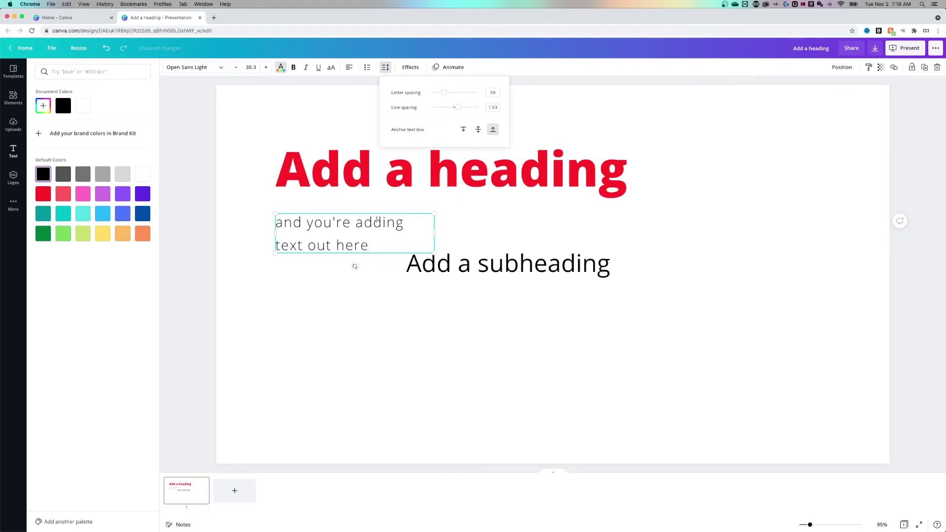
{"action": "left_click", "coordinate": [378, 213]}
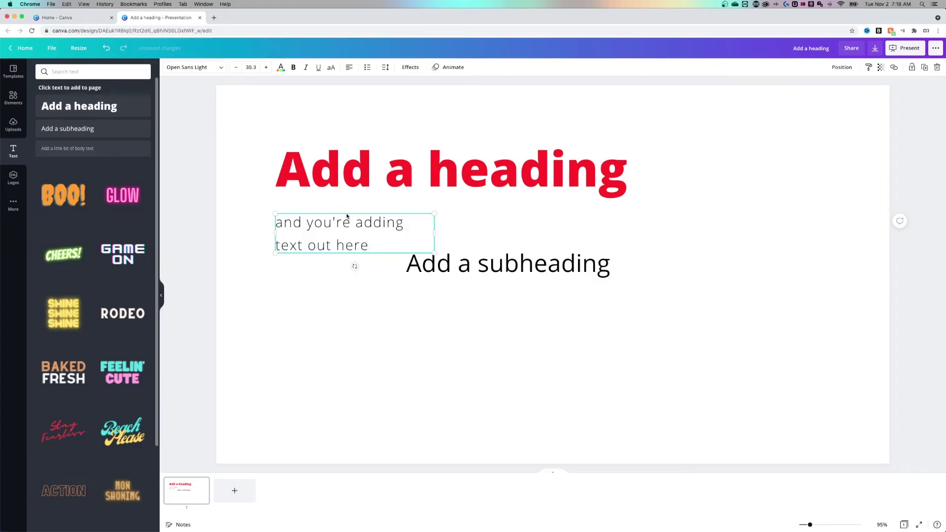
{"action": "left_click_drag", "start_coordinate": [345, 232], "coordinate": [329, 294]}
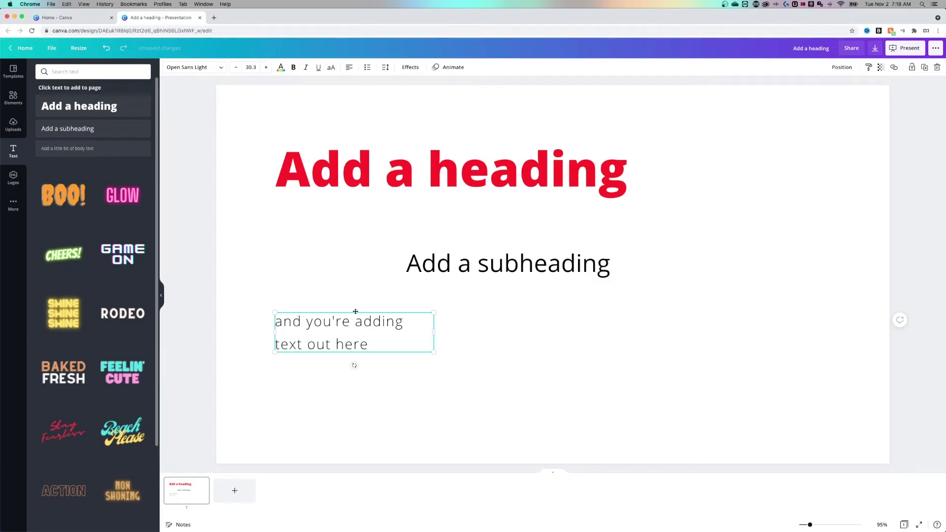
Move the body text near the bottom and add the SHINE combo, its top line changed to EDIT.
{"action": "left_click_drag", "start_coordinate": [369, 312], "coordinate": [343, 390]}
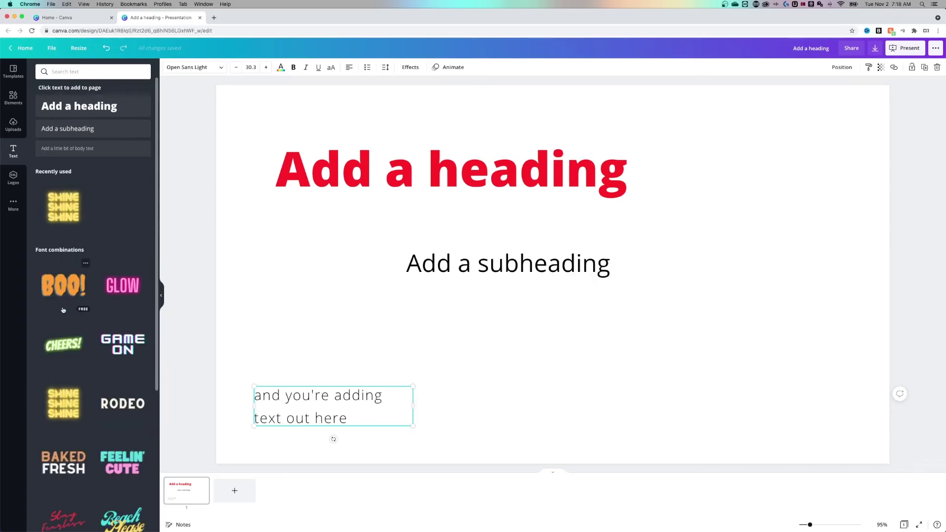
{"action": "left_click", "coordinate": [64, 206]}
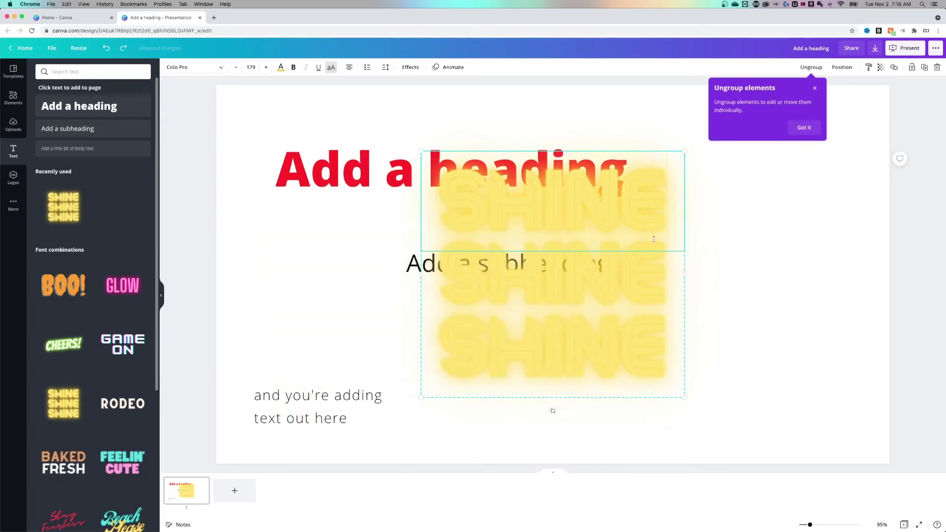
{"action": "double_click", "coordinate": [645, 206]}
{"action": "type", "text": "EDIT"}
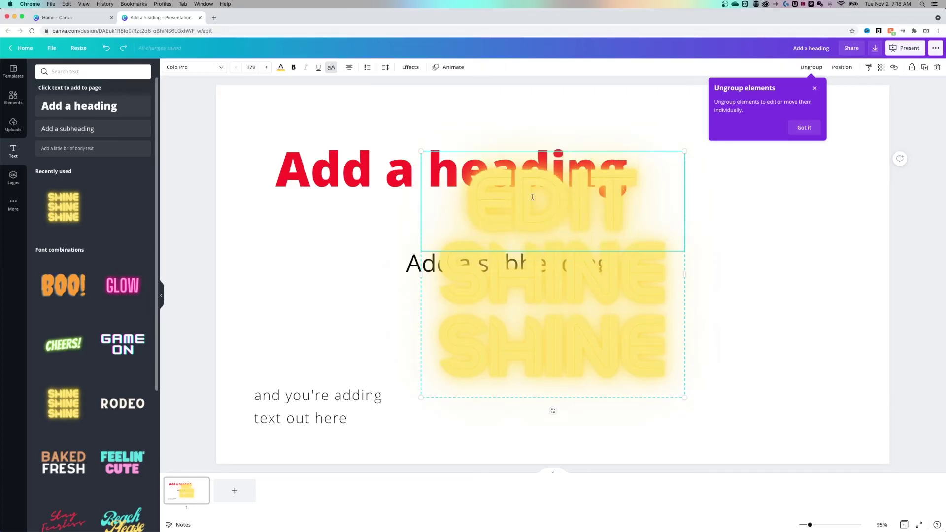
{"action": "left_click", "coordinate": [410, 67]}
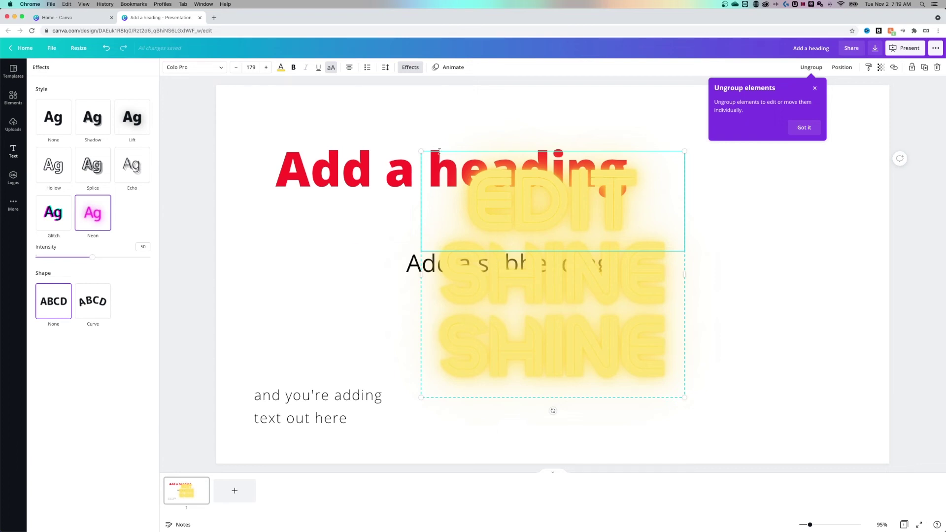
Give the red heading a Splice effect and a Curve shape set to 27.
{"action": "left_click", "coordinate": [376, 169]}
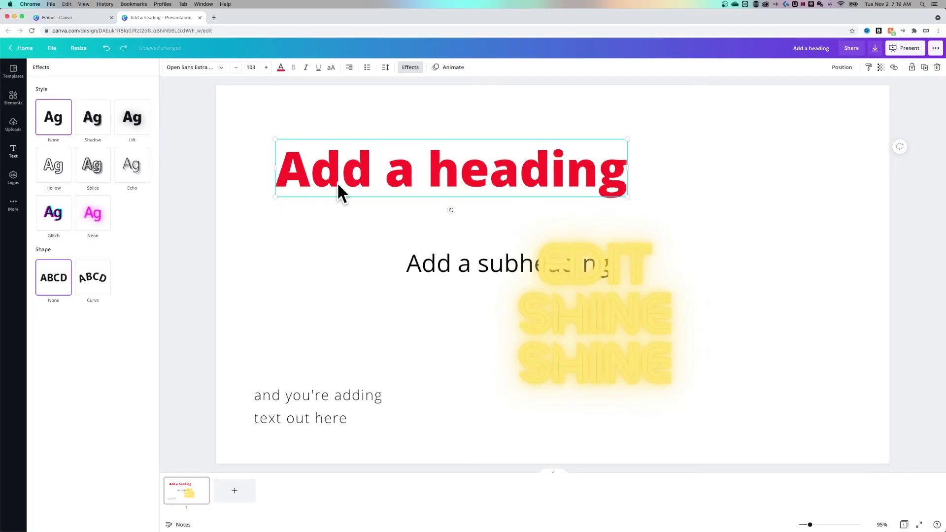
{"action": "left_click", "coordinate": [90, 126]}
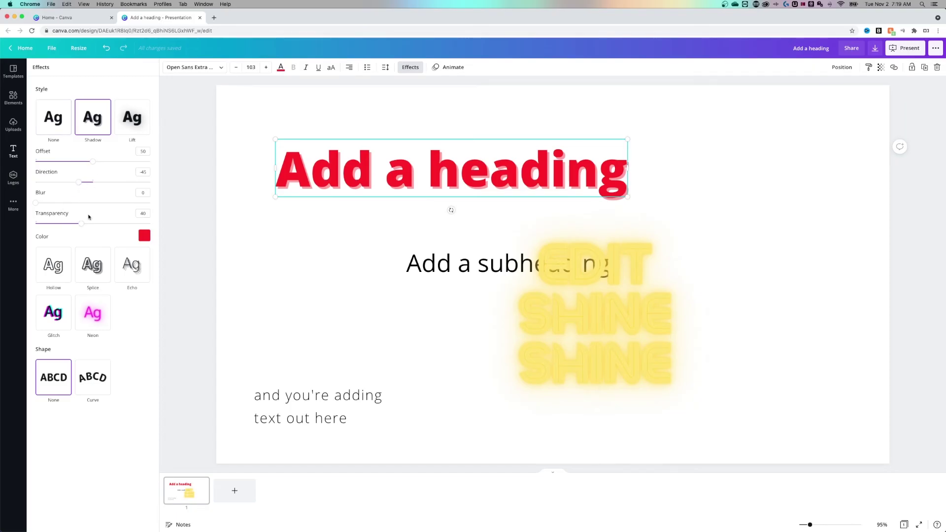
{"action": "left_click", "coordinate": [94, 272]}
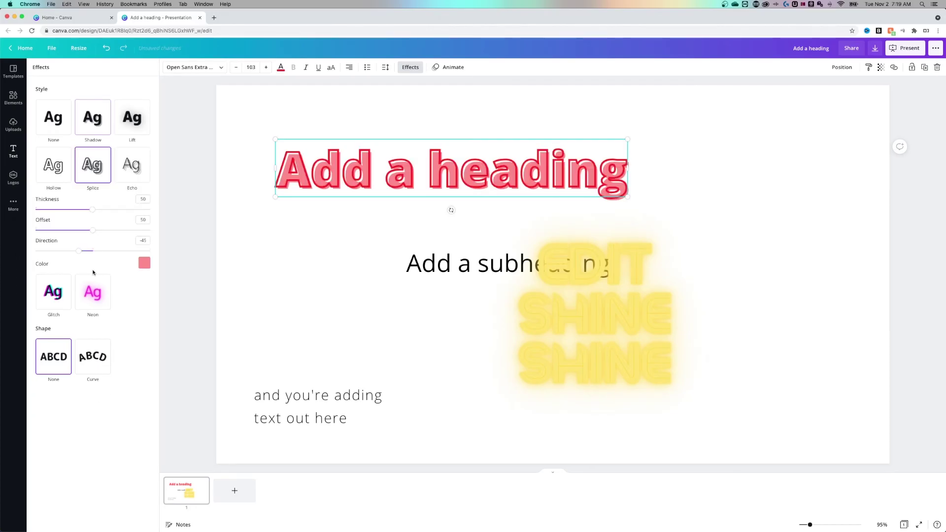
{"action": "left_click", "coordinate": [105, 358]}
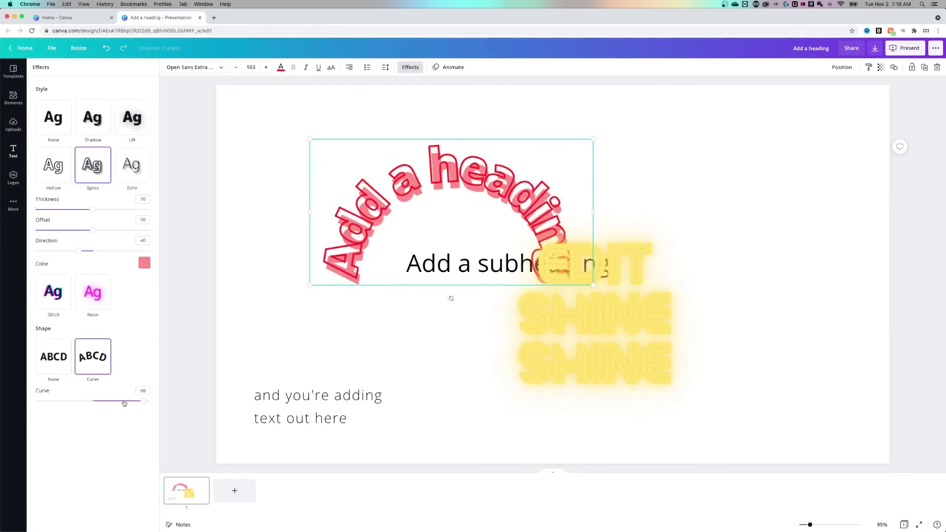
{"action": "left_click_drag", "start_coordinate": [141, 403], "coordinate": [109, 402]}
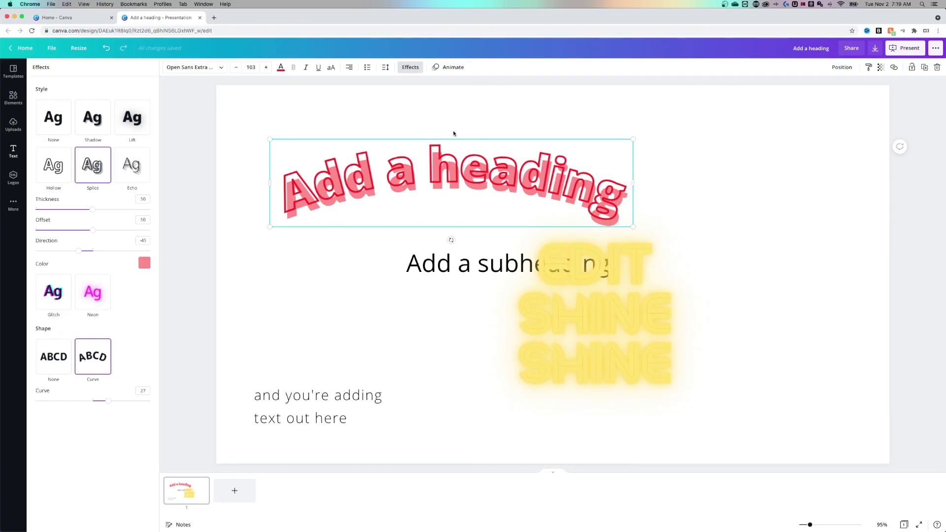
{"action": "left_click", "coordinate": [10, 152]}
Add the Black and Red Geometric Technology Keynote's 'The Future of Communication' slide as page two.
{"action": "left_click", "coordinate": [11, 76]}
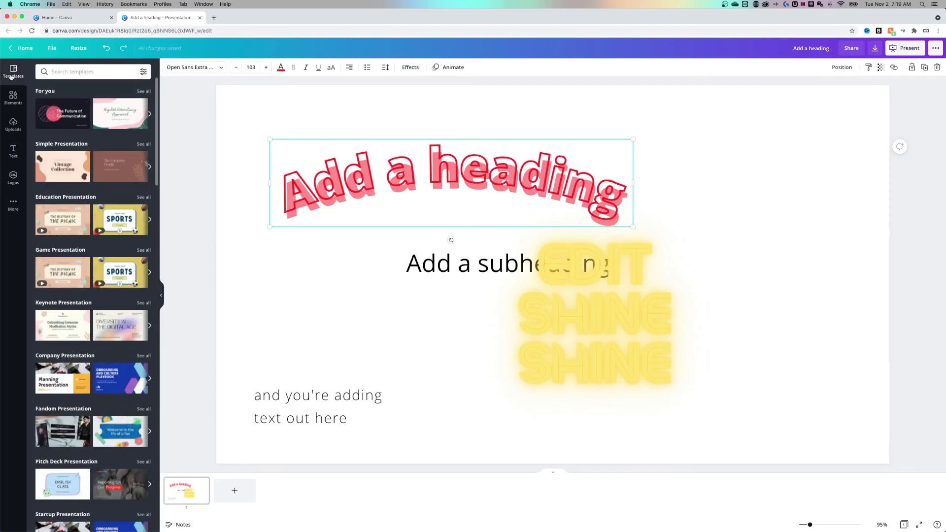
{"action": "mouse_move", "coordinate": [118, 224]}
{"action": "left_click", "coordinate": [59, 114]}
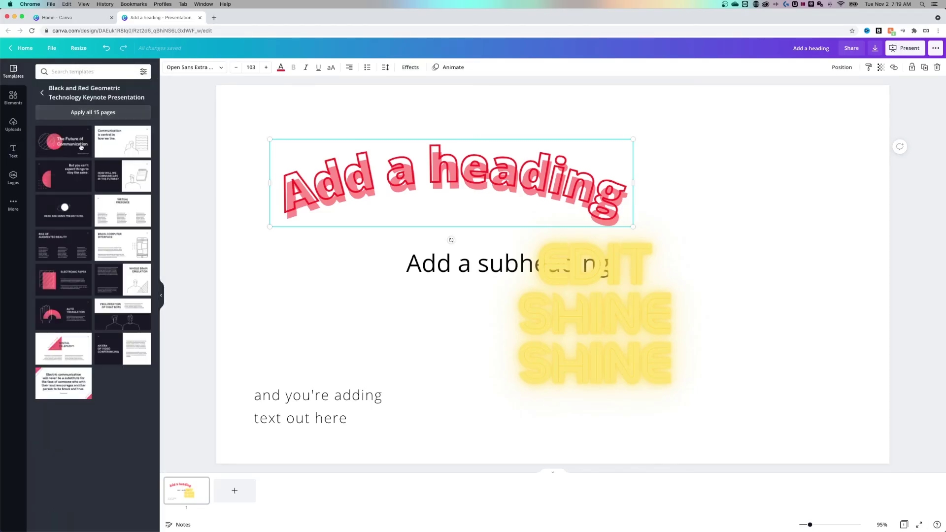
{"action": "left_click", "coordinate": [73, 145]}
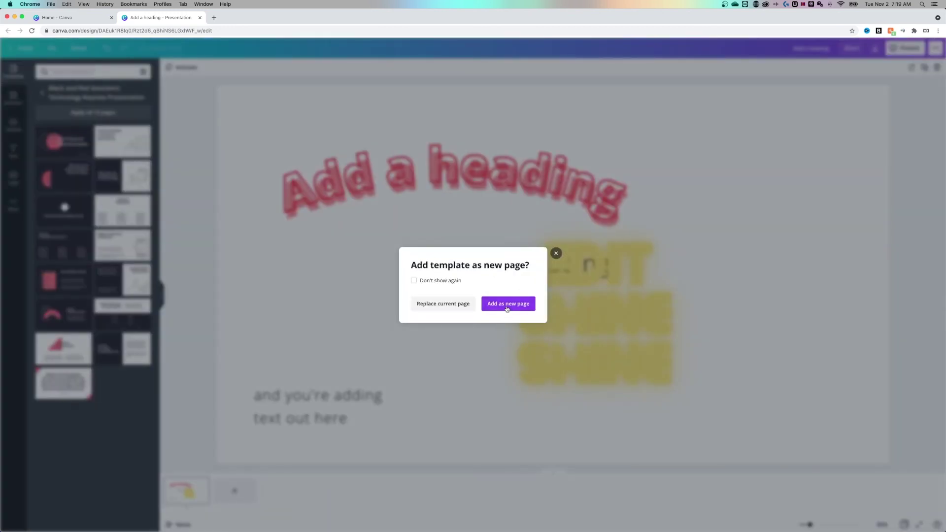
{"action": "left_click", "coordinate": [505, 308]}
{"action": "left_click", "coordinate": [613, 235]}
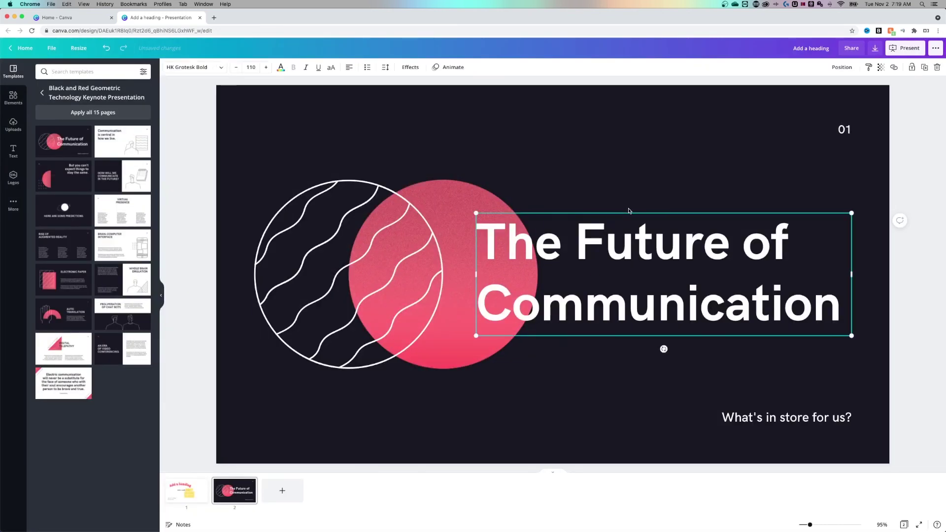